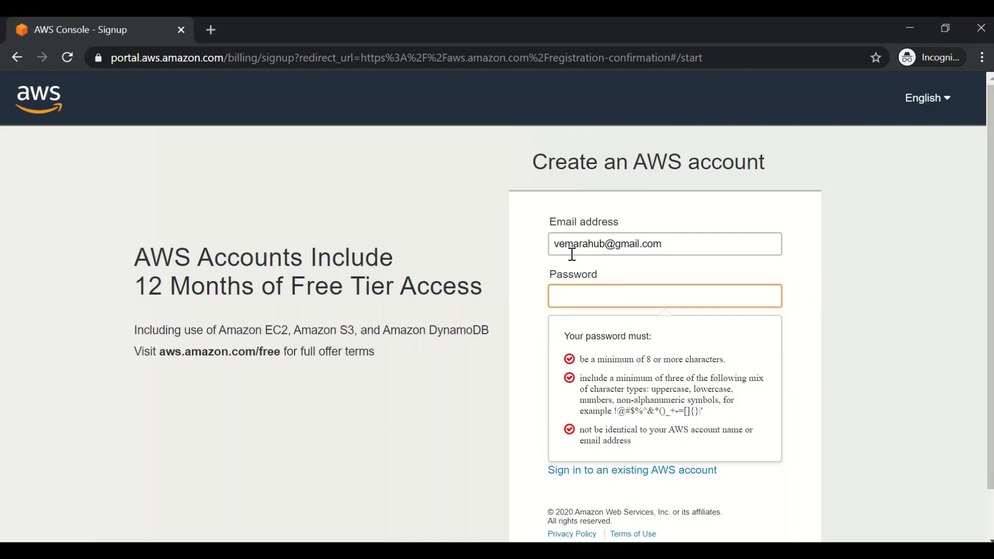
Step: Enter the password for the new AWS account and repeat it in the confirmation field
type("****")
key("Tab")
type("************")
key("Tab")
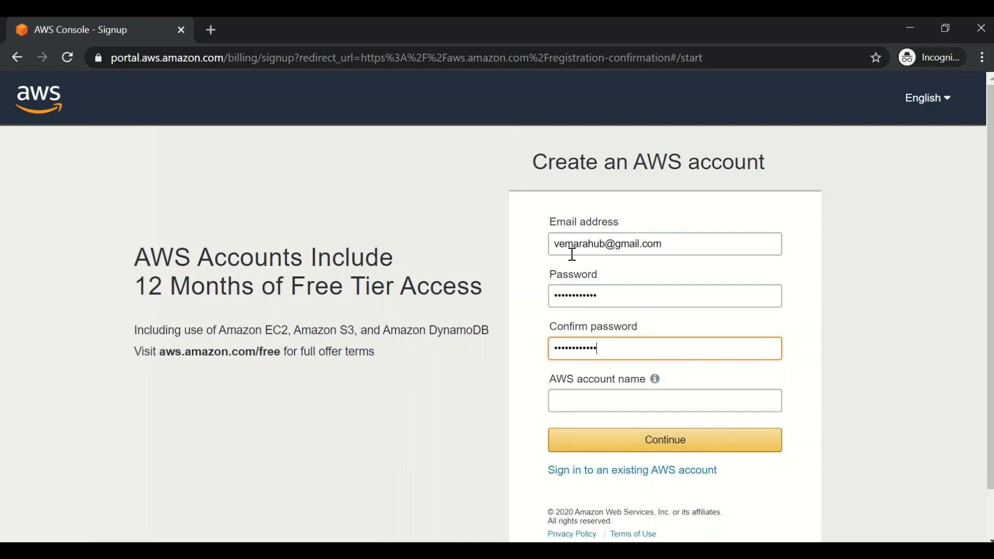
Step: Set the AWS account name to VeMaRa and submit the sign-up form
type("VeMa")
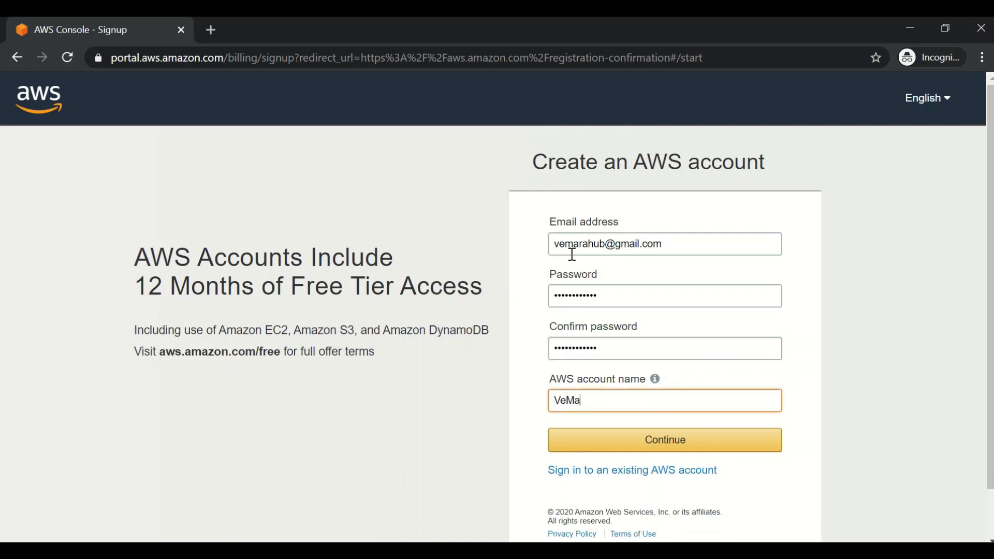
type("Ra")
key("Return")
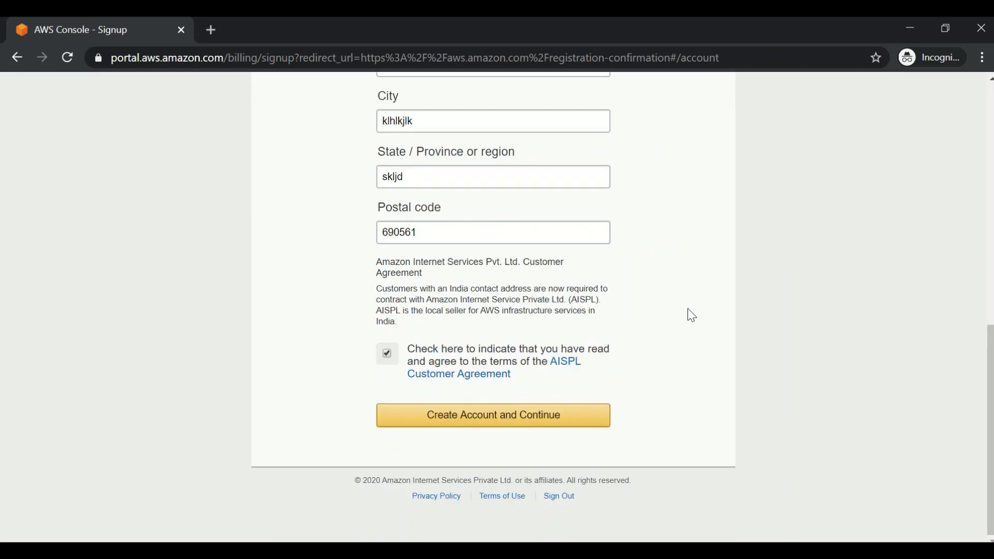
Step: Submit the completed contact information to create the account and view the payment information form
left_click(523, 413)
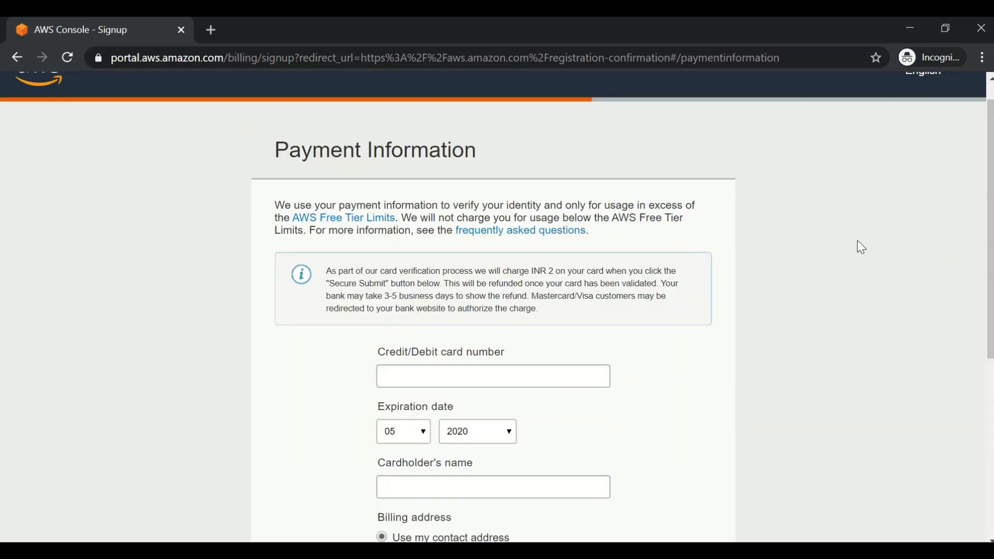
left_click(403, 381)
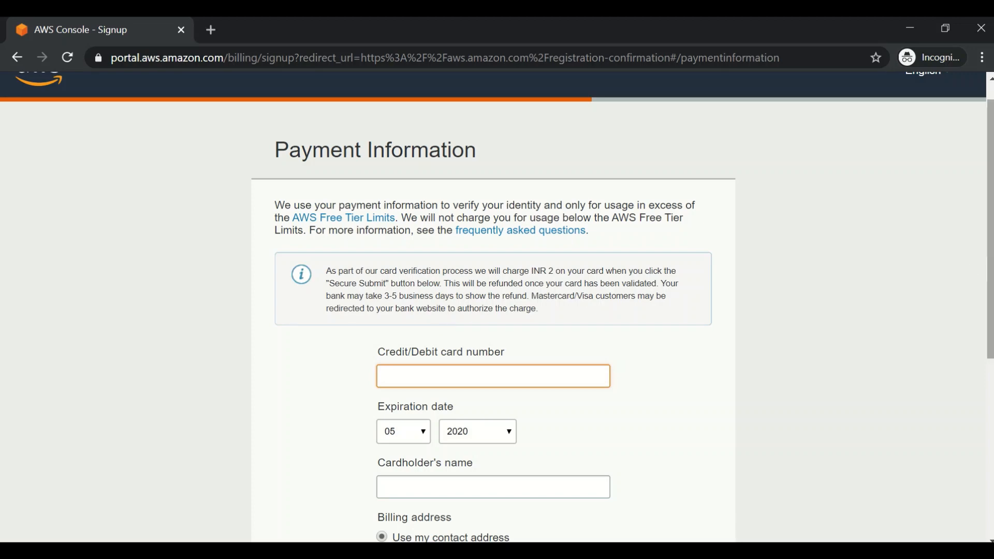
left_click_drag(990, 254, 974, 445)
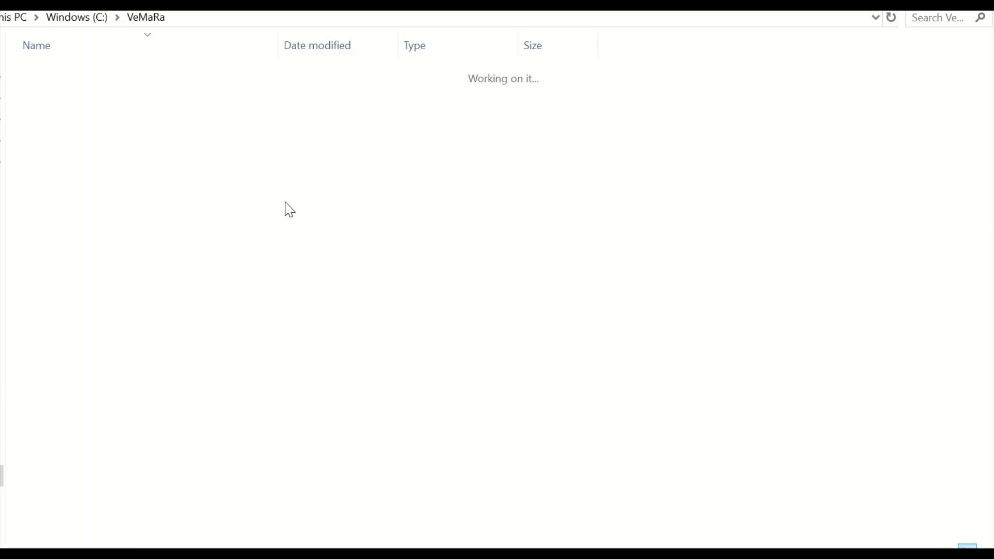
Step: Open a blank Notepad document and begin an HTML page with an html tag and the title "index page"
key("super+r")
key("Return")
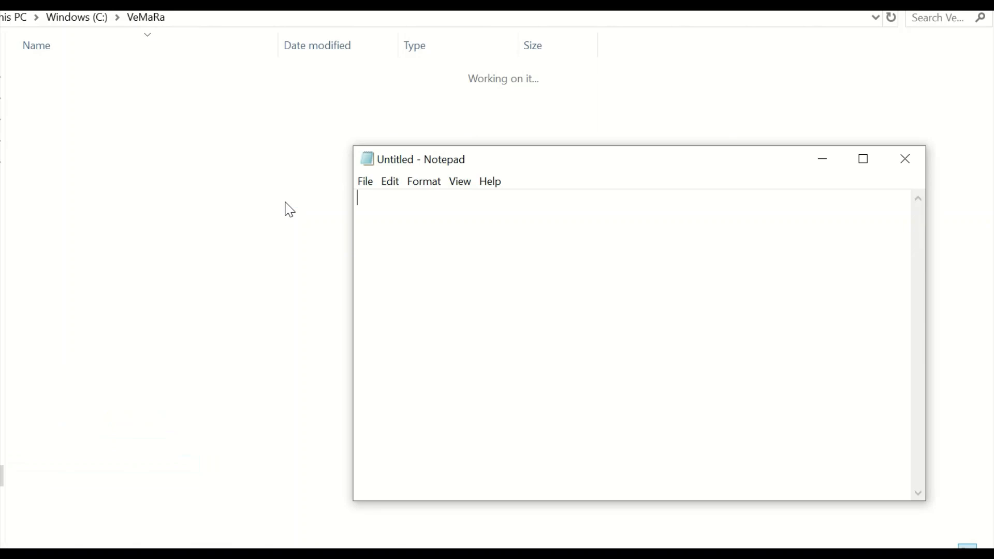
type("<ht")
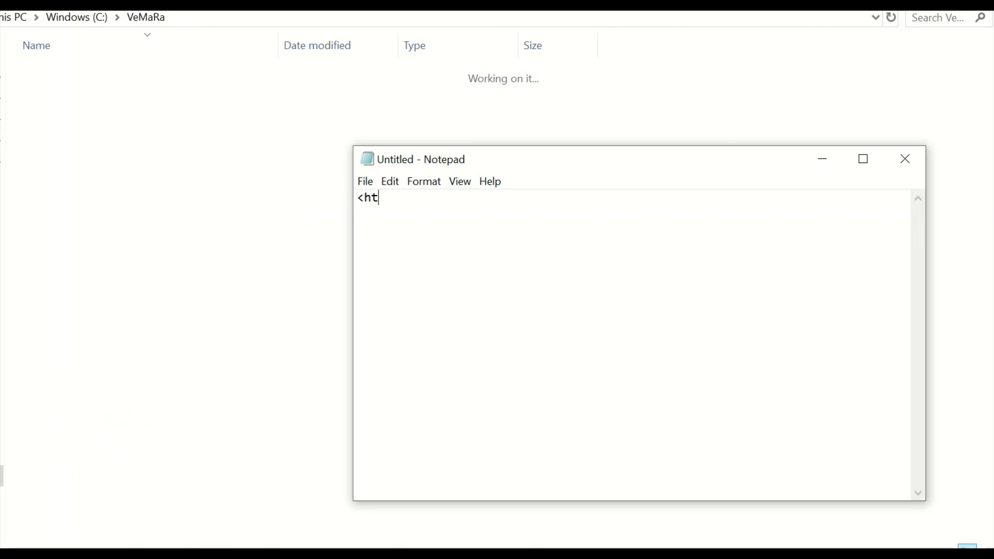
type("ml>")
key("Return")
type("<ttle")
key("BackSpace")
key("BackSpace")
key("BackSpace")
type("itle>index page")
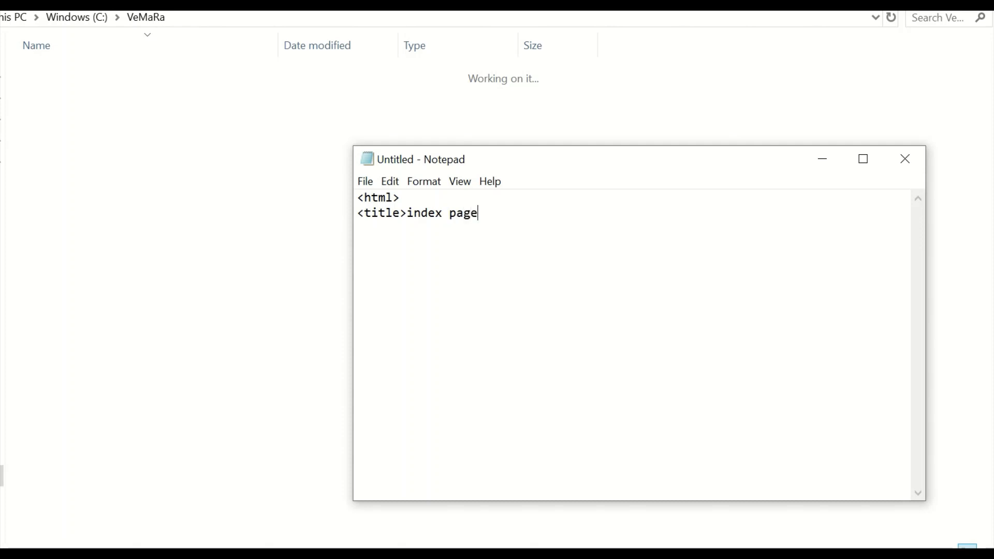
type("</title>")
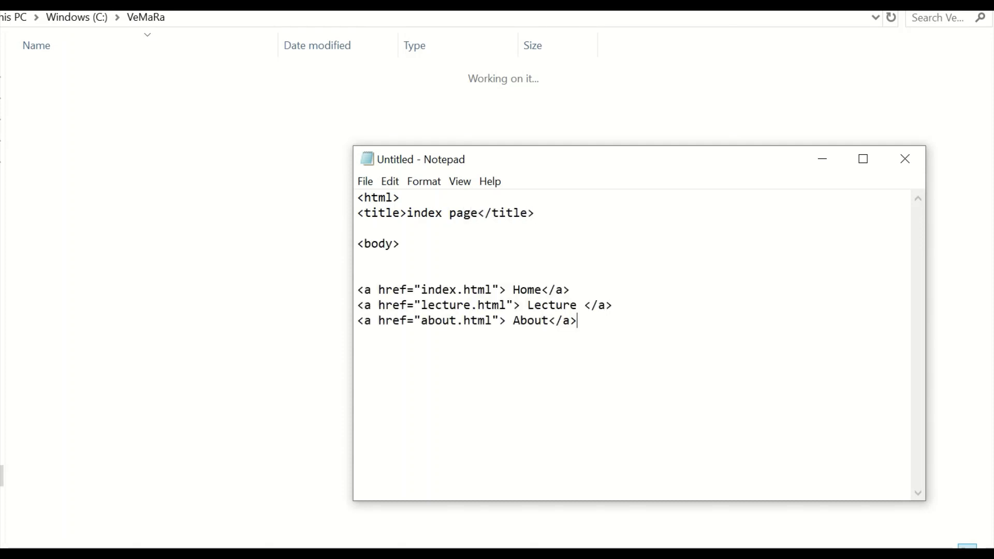
Step: Remove the extra blank lines between the body tag and the Home, Lecture and About links
left_click(423, 259)
key("Delete")
key("Delete")
key("Return")
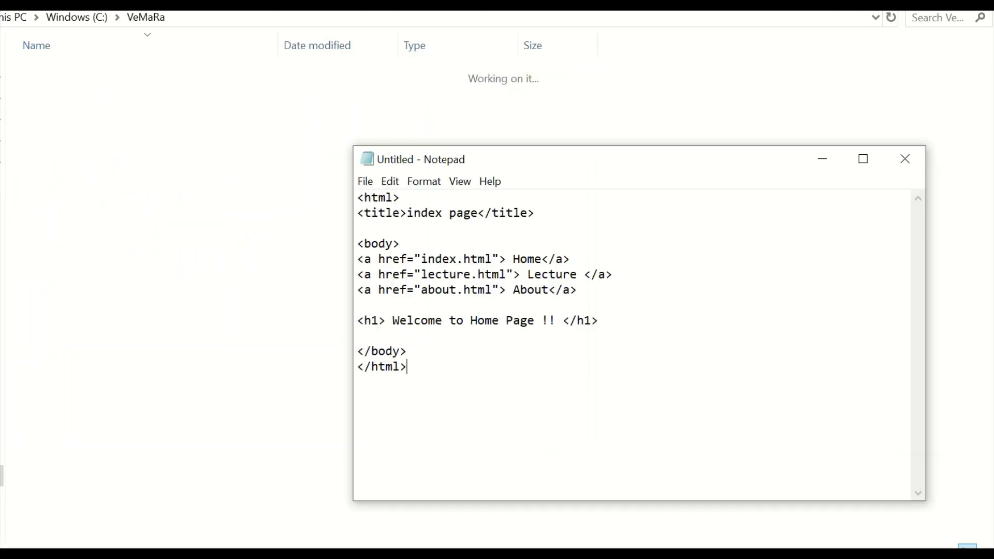
Step: Save the page as index.html in the VeMaRa folder with the All Files type, and close Notepad
key("ctrl+s")
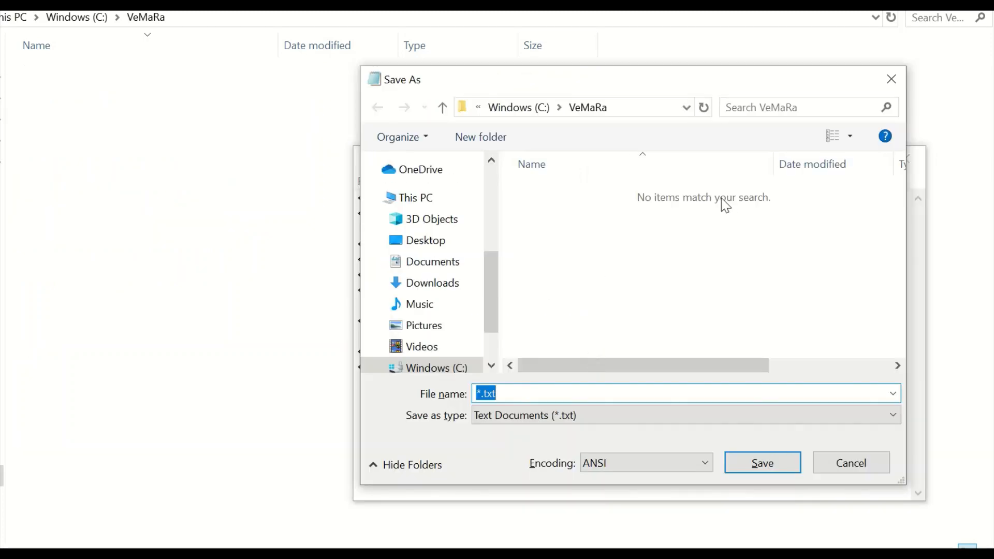
left_click(593, 414)
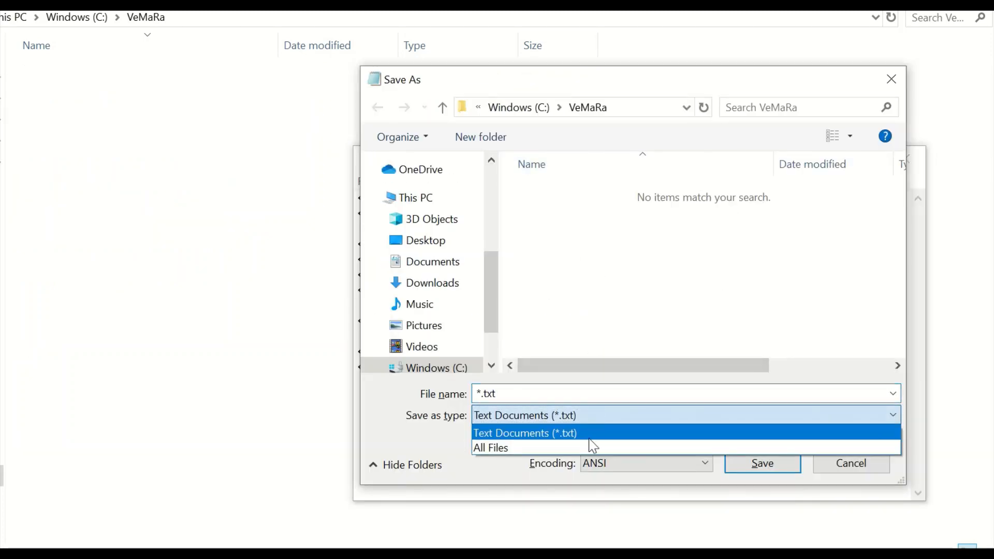
left_click(583, 448)
left_click(522, 394)
type("index.hmt")
key("BackSpace")
key("BackSpace")
type("tml")
key("Return")
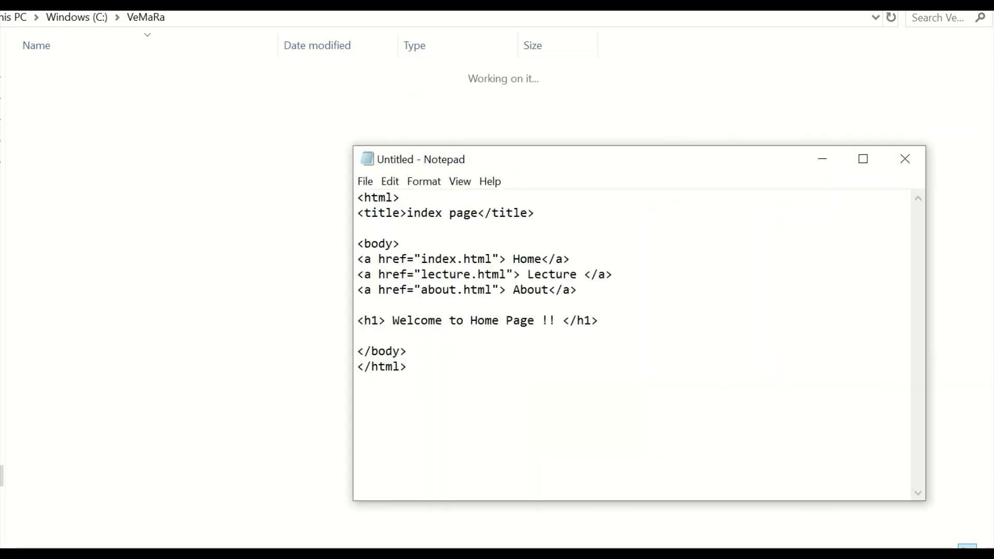
left_click(911, 161)
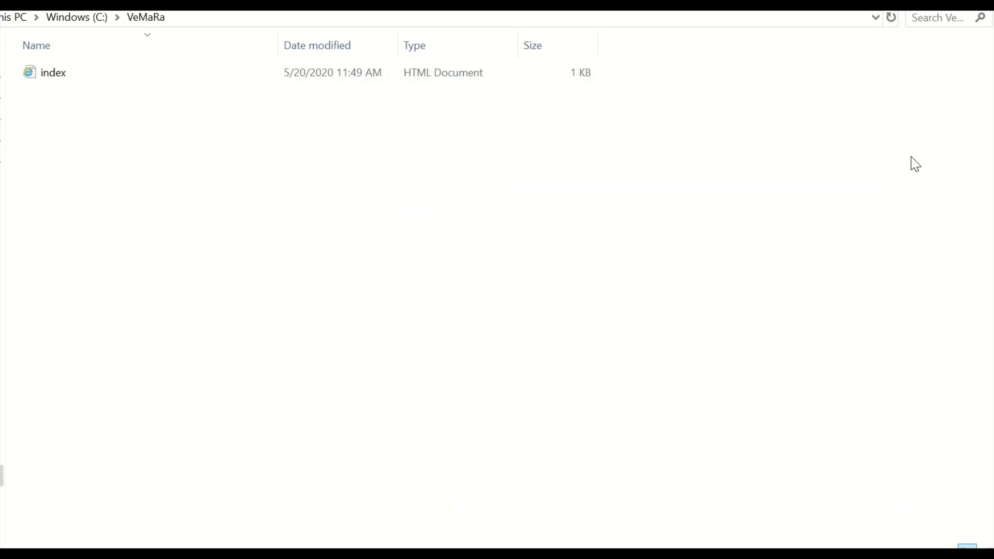
Step: Make three copies of the index file in the VeMaRa folder
left_click(341, 73)
key("ctrl+c")
key("ctrl+v")
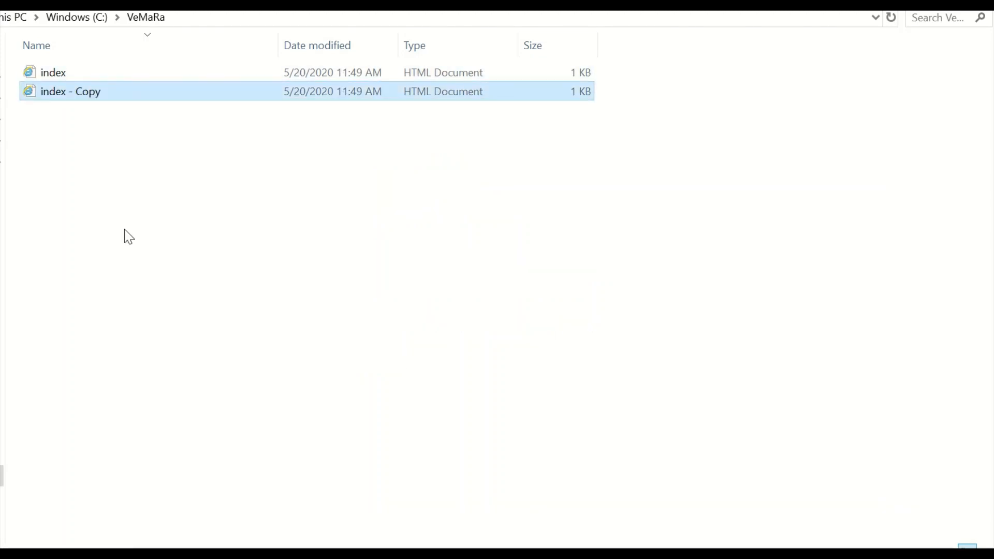
key("ctrl+v")
key("ctrl+v")
Step: Rename the file "index - Copy" as lecture
left_click(68, 98)
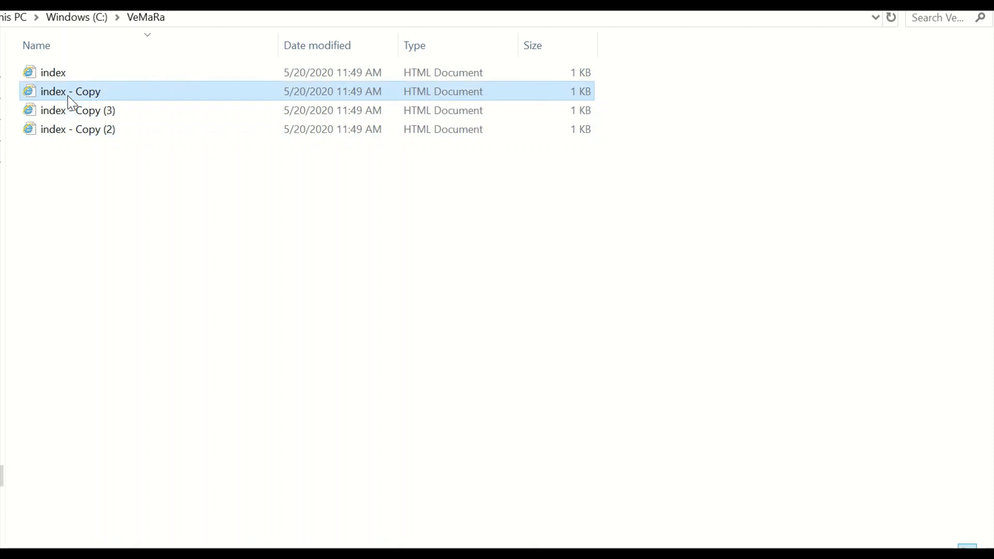
key("F2")
type("lecture")
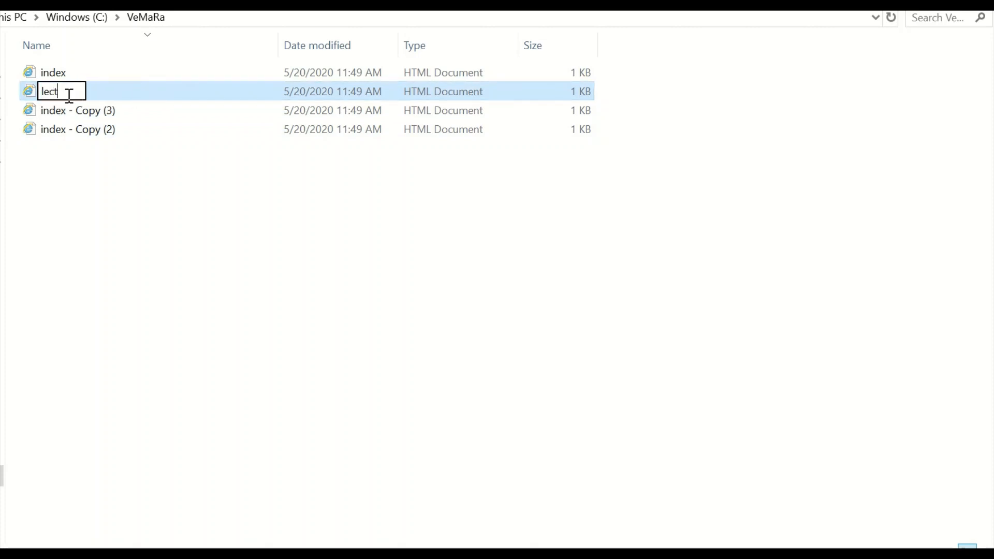
Step: Rename the file "index - Copy (3)" as about
left_click(75, 117)
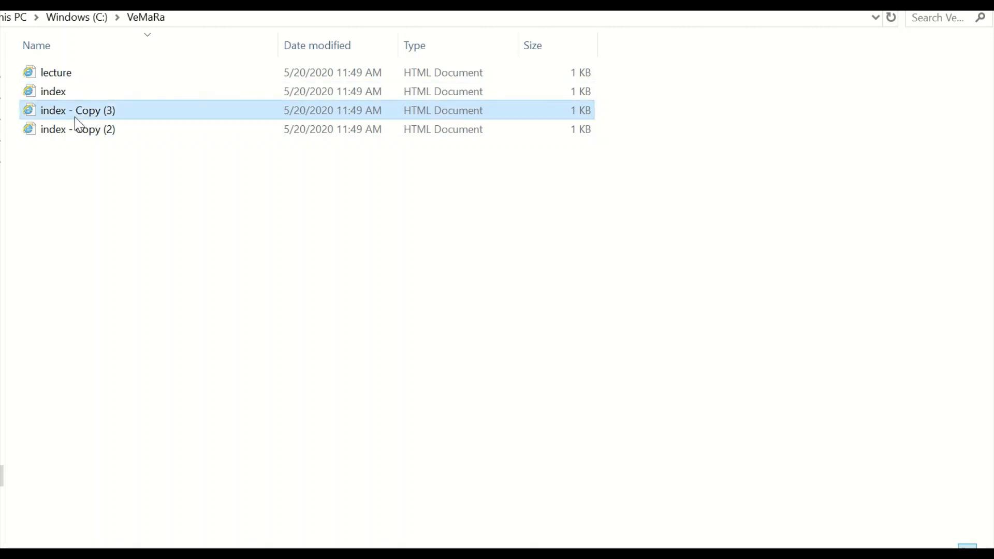
key("F2")
type("about")
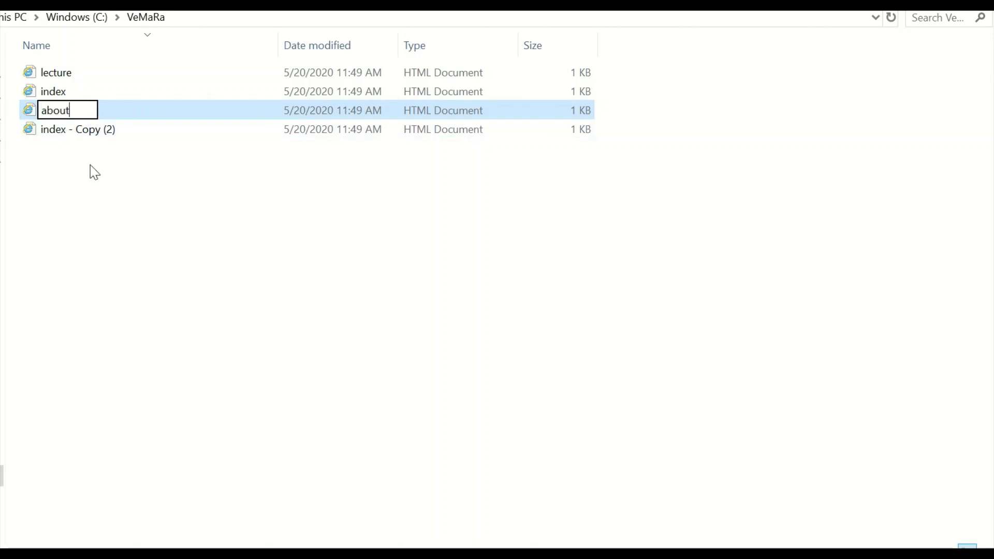
key("Return")
Step: Rename the file "index - Copy (2)" as error
left_click(67, 109)
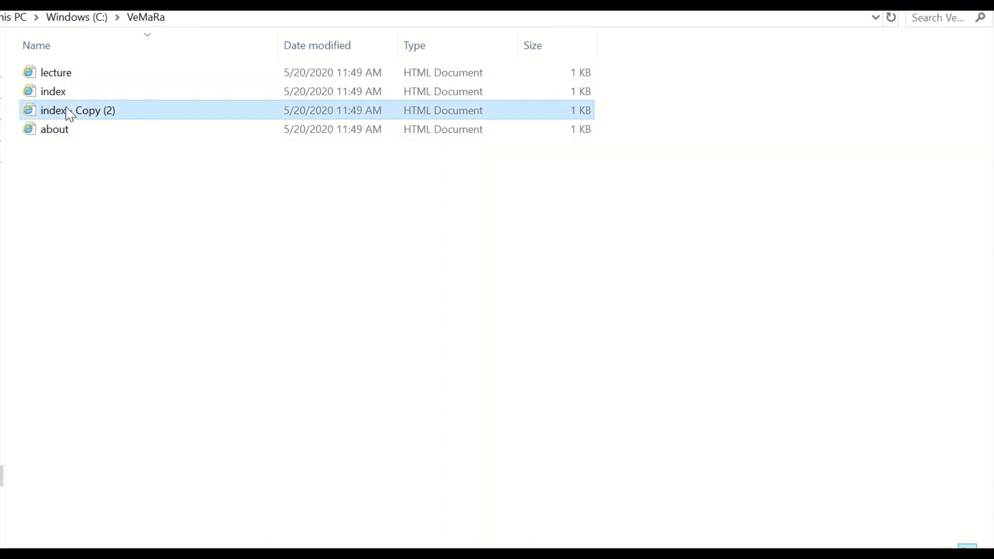
key("F2")
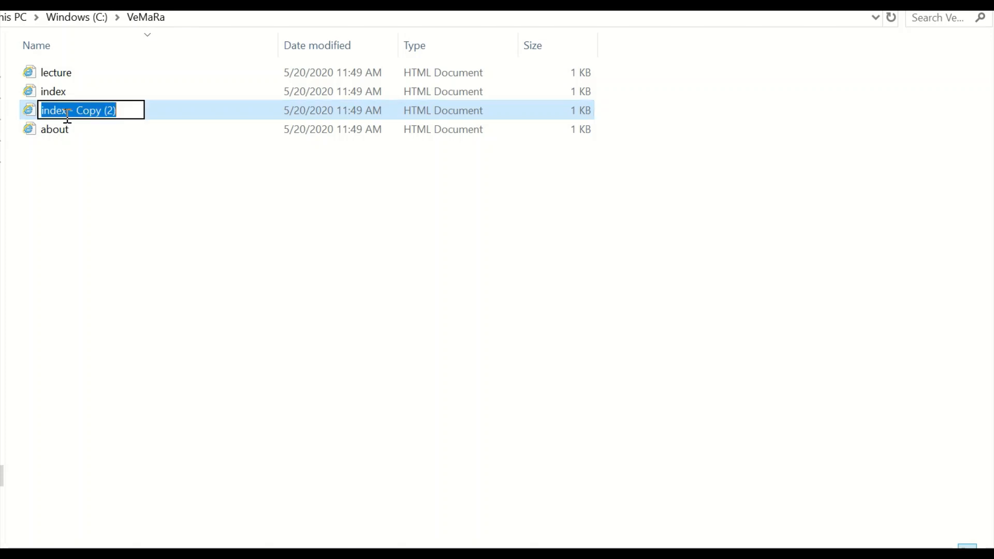
type("error")
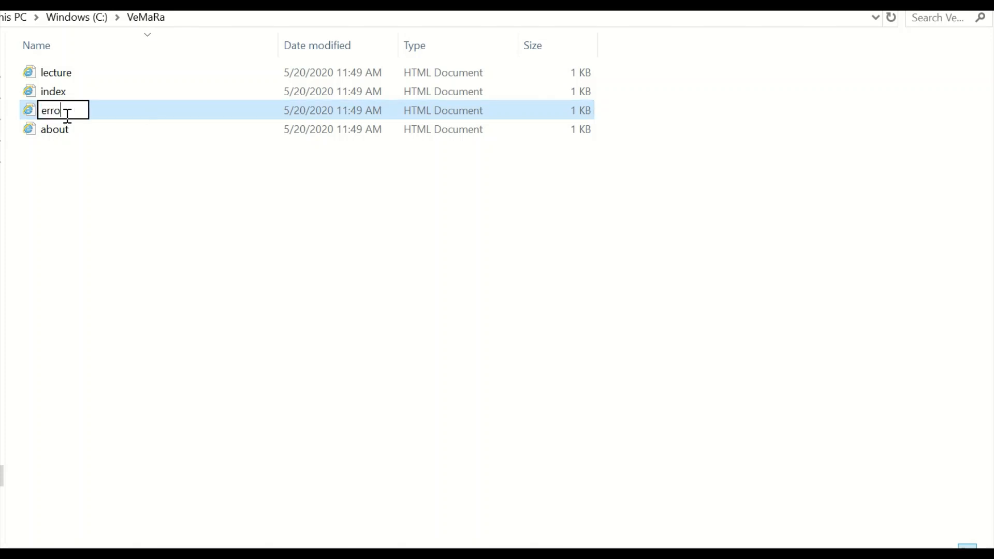
key("Return")
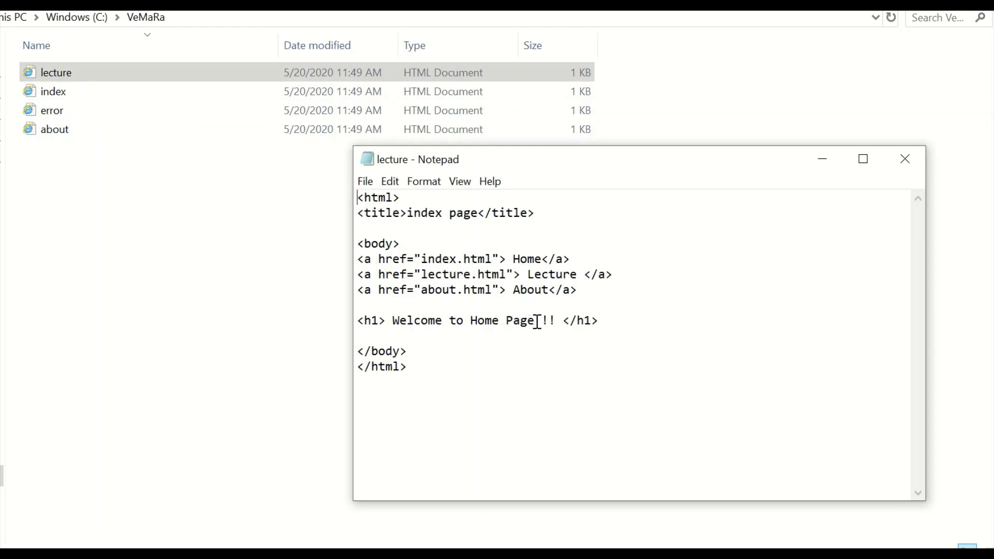
Step: In the lecture file's heading, replace "Home Page" with "Lecture Page"
left_click_drag(535, 320, 469, 321)
type("Lecture Pa")
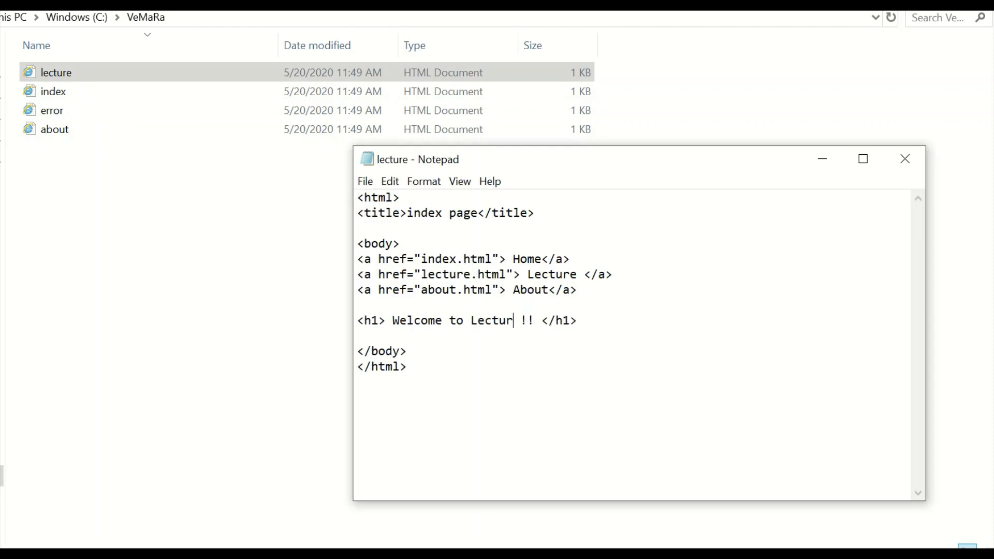
type("ge")
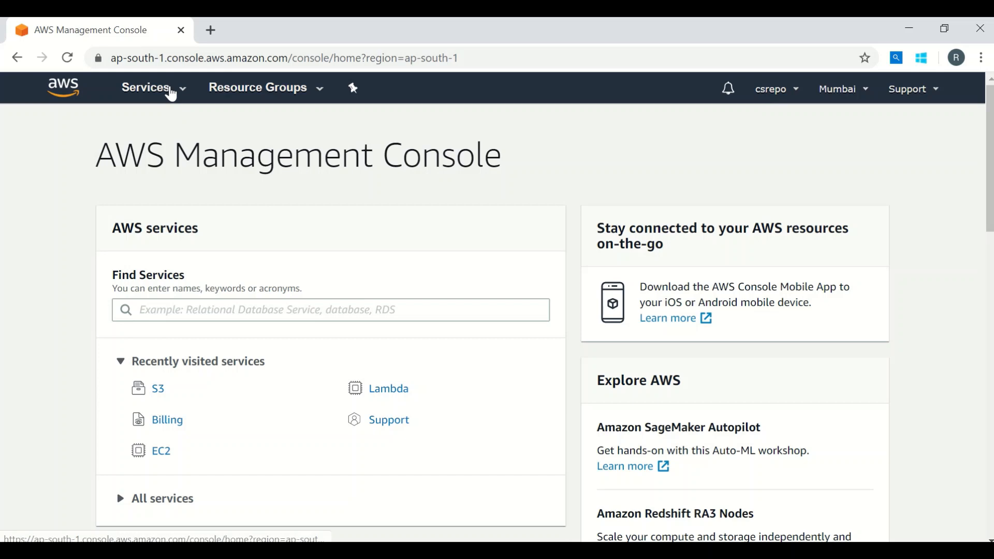
Step: In the AWS Management Console, go to S3 and start a new bucket named vemara
left_click(171, 92)
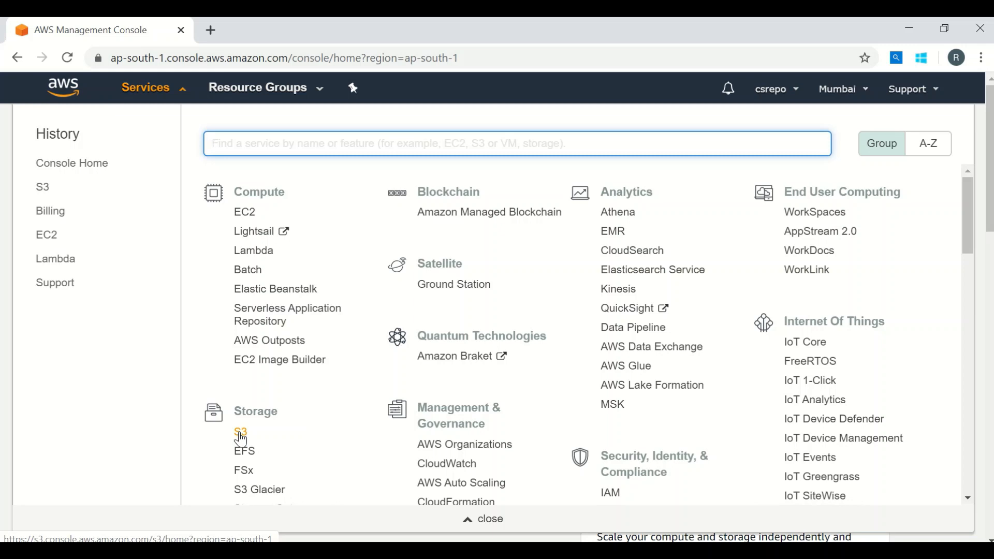
left_click(240, 434)
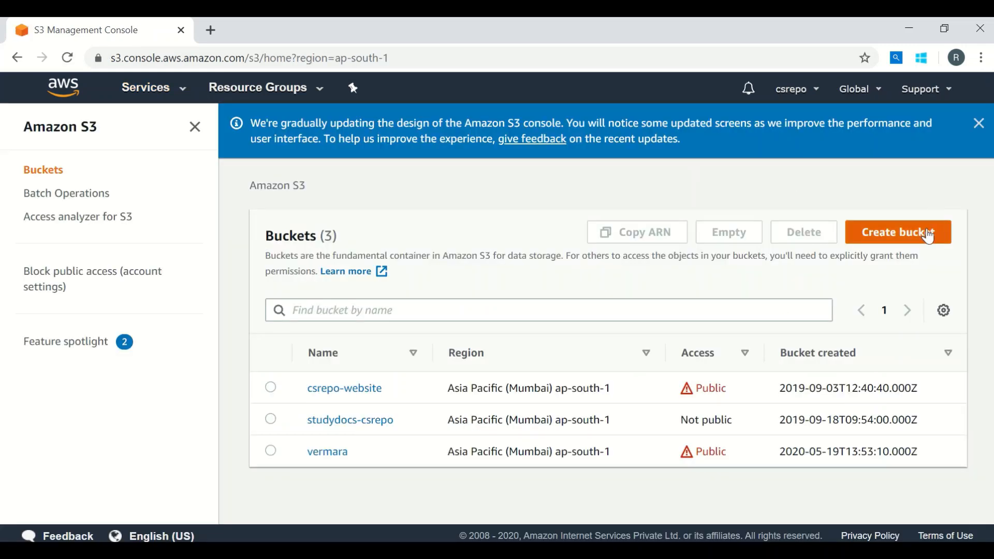
left_click(928, 237)
left_click(161, 334)
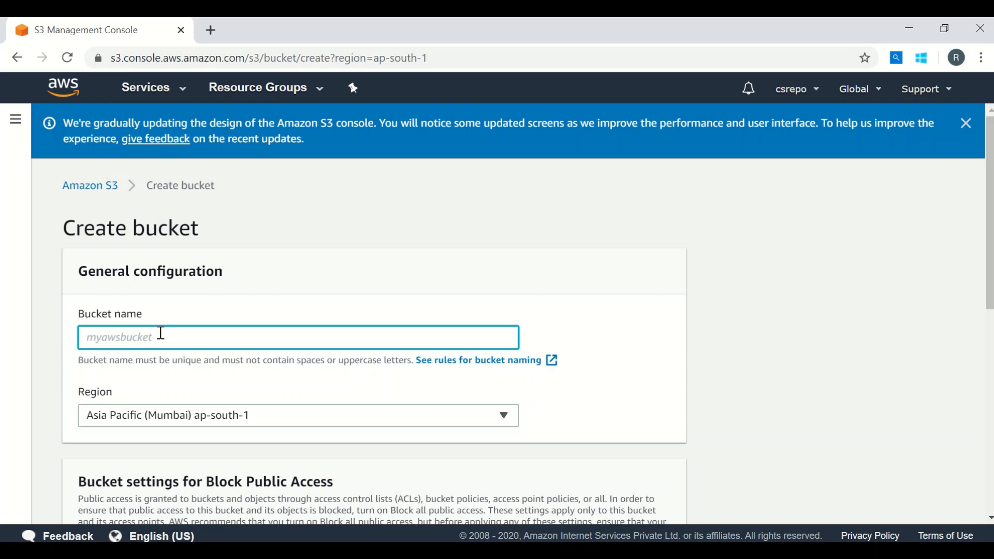
type("vemara")
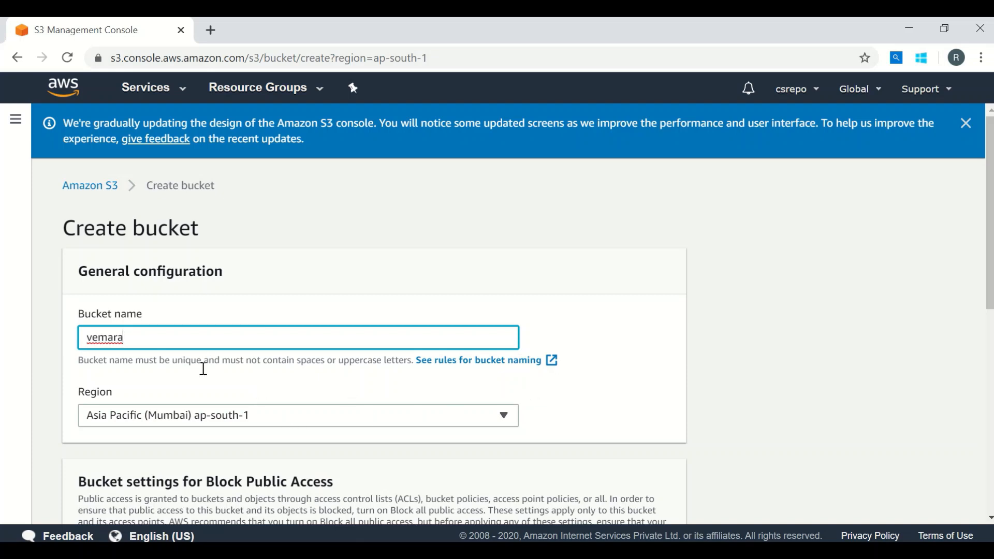
Step: Turn off blocking of all public access, acknowledge the public access warning, and create the bucket
scroll(226, 415, "down", 6)
left_click(84, 181)
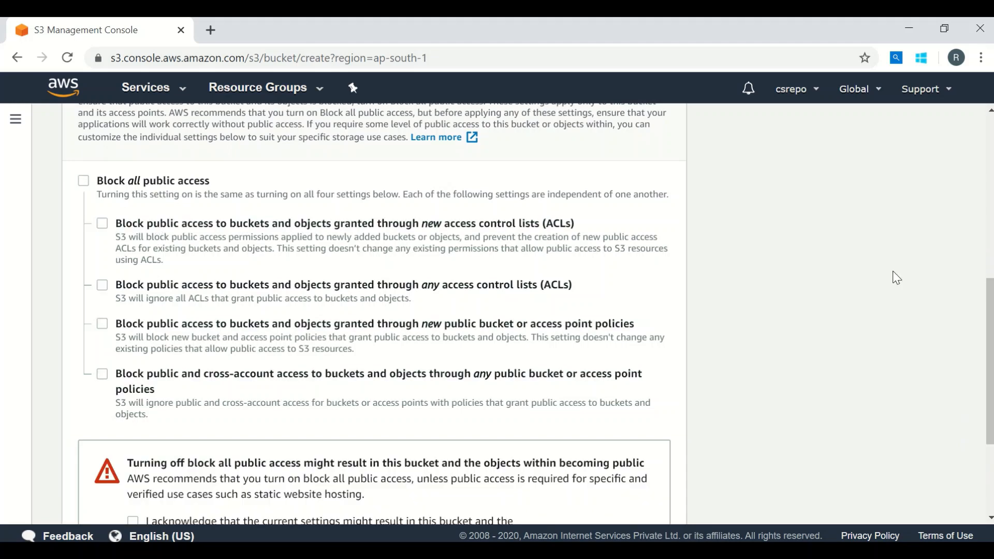
left_click_drag(990, 305, 990, 365)
left_click(133, 368)
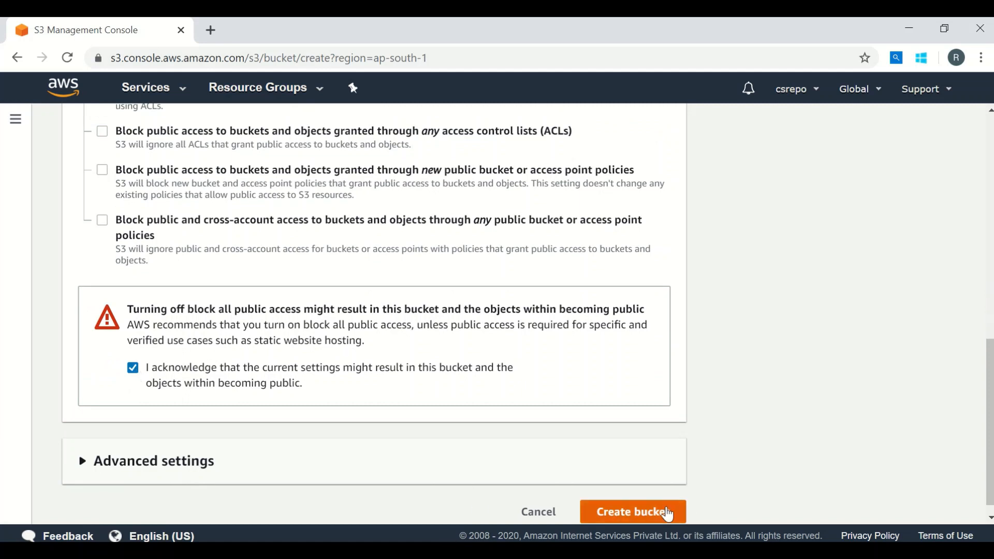
left_click(666, 513)
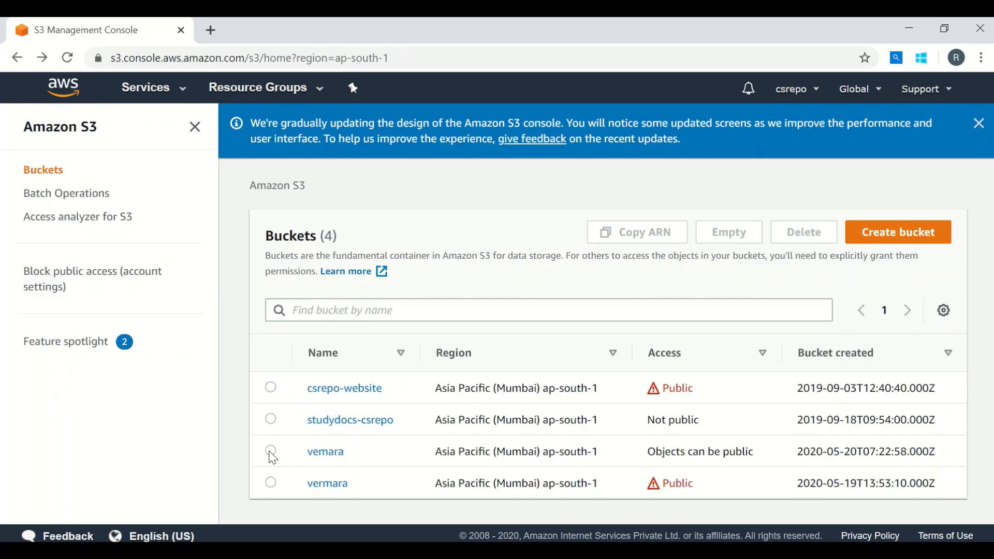
Step: Upload about.html, error.html, index.html, lecture.html and vemara.png from the VeMaRa folder to the vemara bucket
left_click(270, 452)
left_click(334, 455)
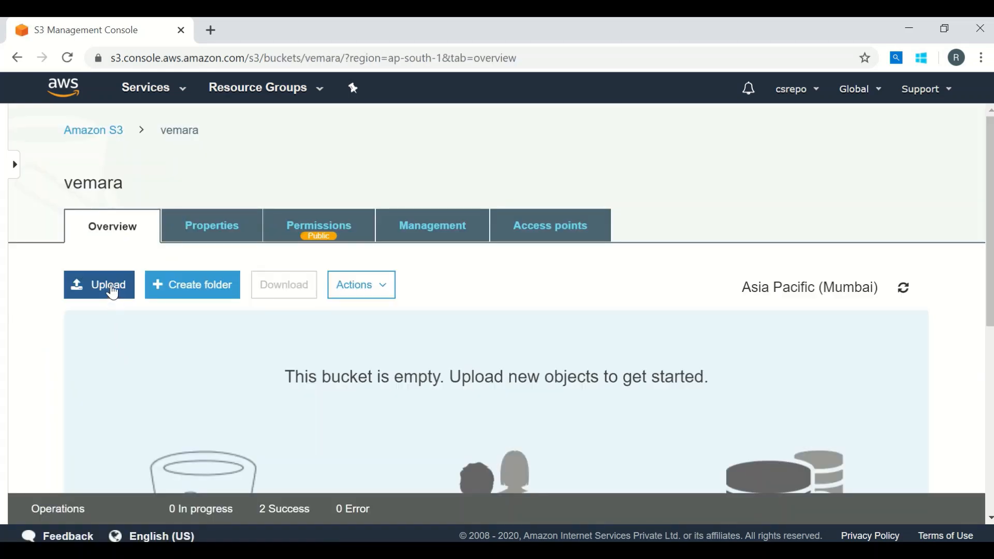
left_click(112, 292)
left_click_drag(922, 308, 905, 409)
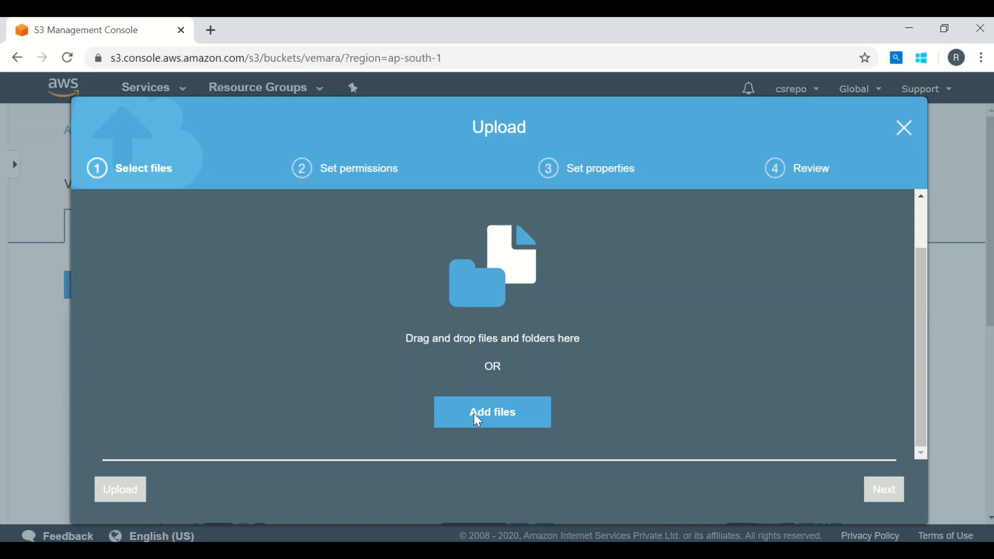
left_click(477, 414)
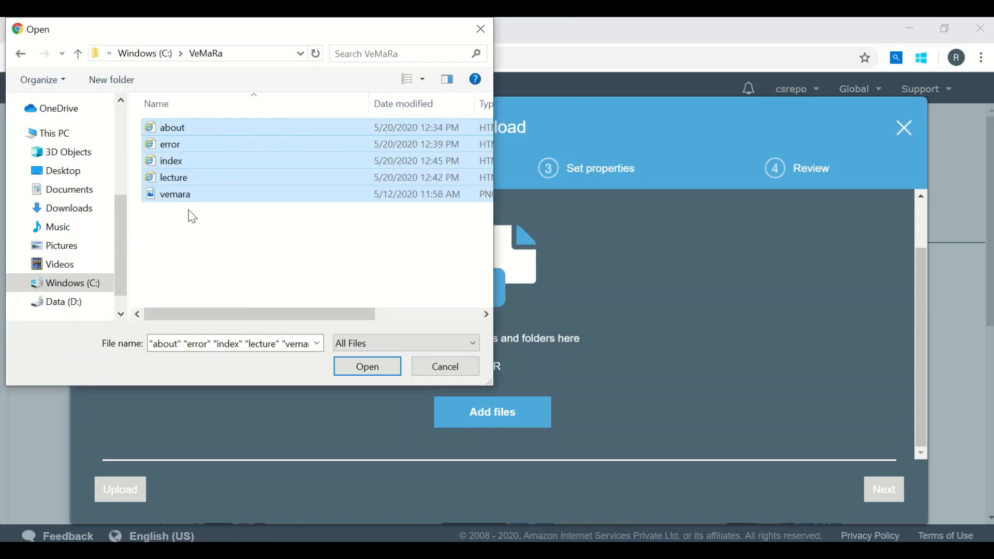
left_click(359, 363)
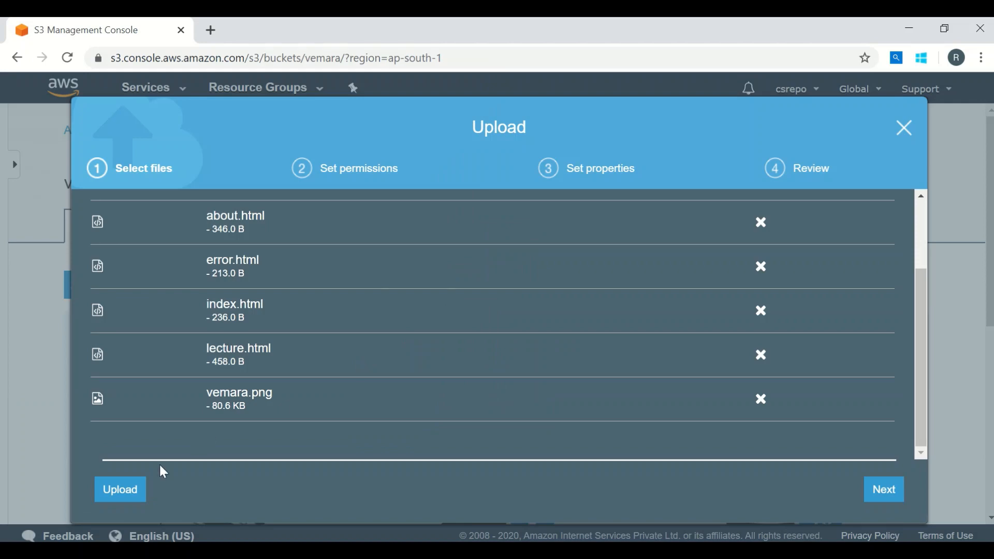
left_click(135, 491)
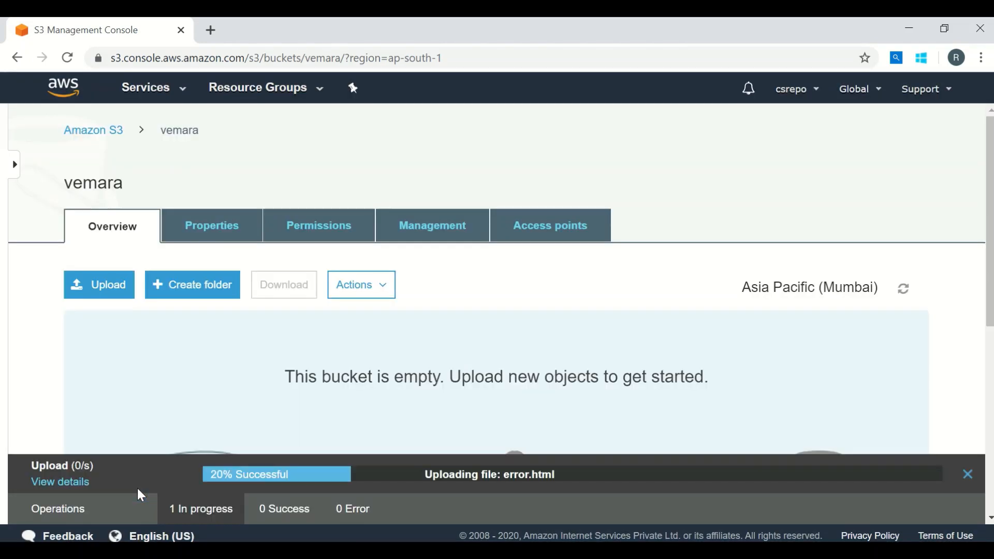
scroll(339, 193, "down", 1)
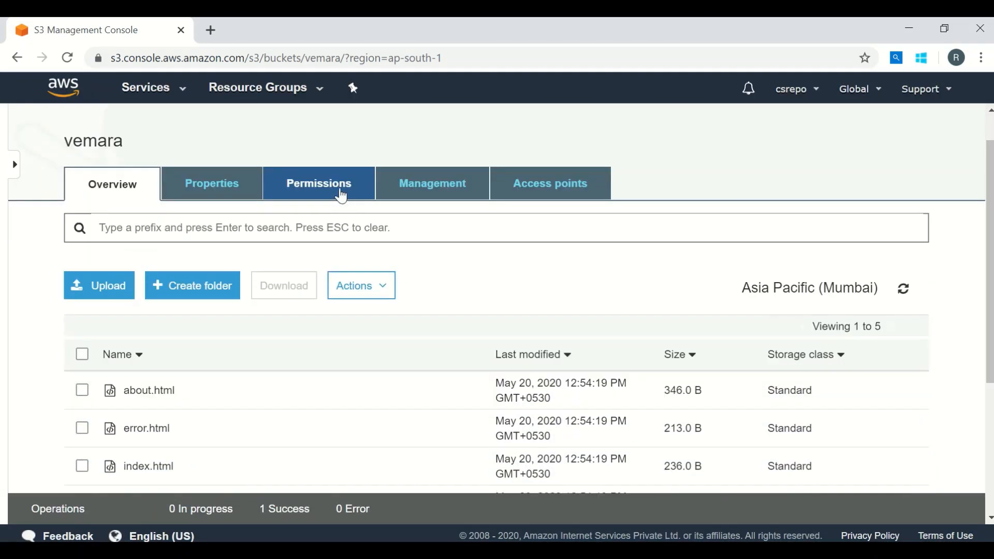
Step: Add and save a bucket policy allowing principal "*" the action s3:GetObject on resource arn:aws:s3:::vemara/*
left_click(332, 186)
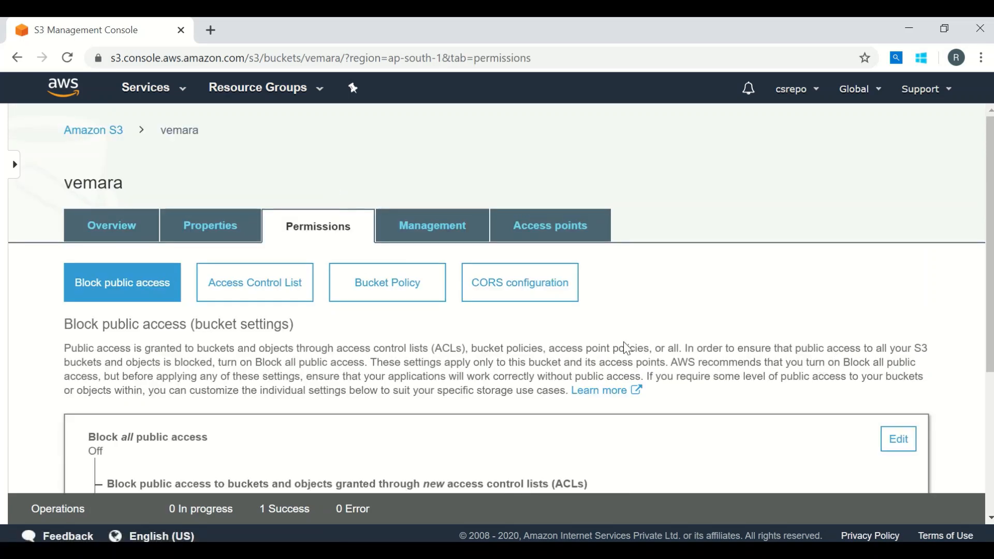
left_click(374, 298)
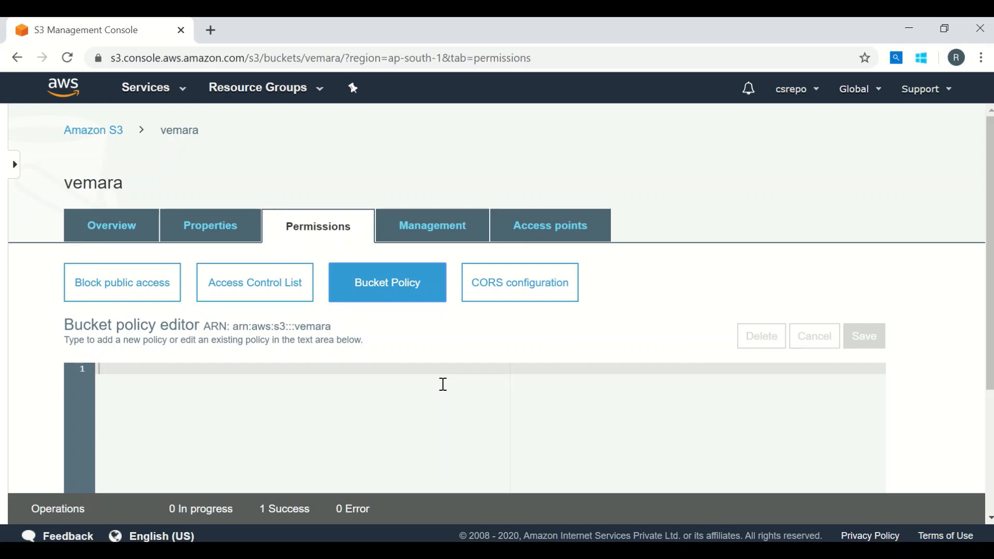
type("{      \"Statement\": [         {             \"Effect\": \"Allow\",             \"Principal\": \"*\",             \"Action\": \"s3:GetObject\",             \"Resource\": \"arn:aws:s3:::vemara/*\"         }     ] }")
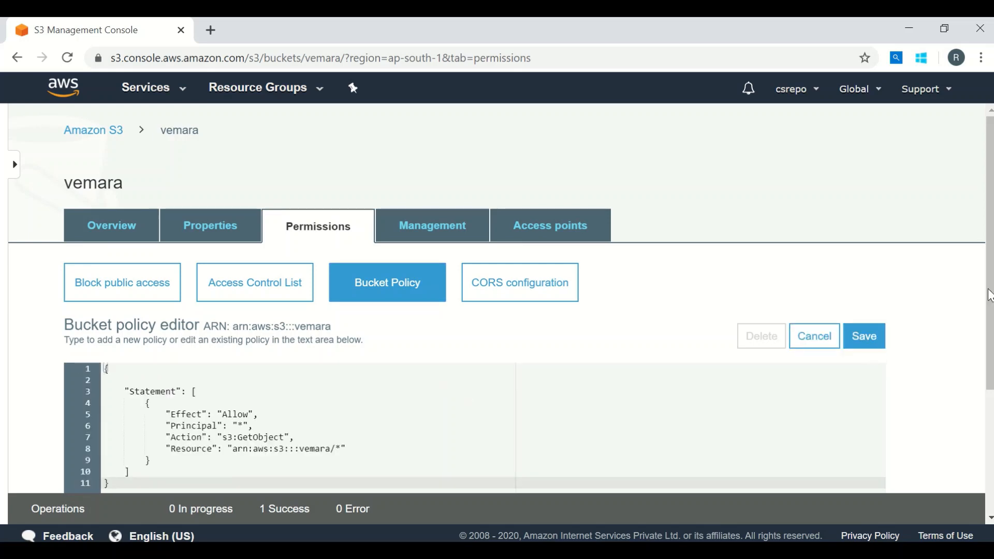
scroll(673, 337, "down", 2)
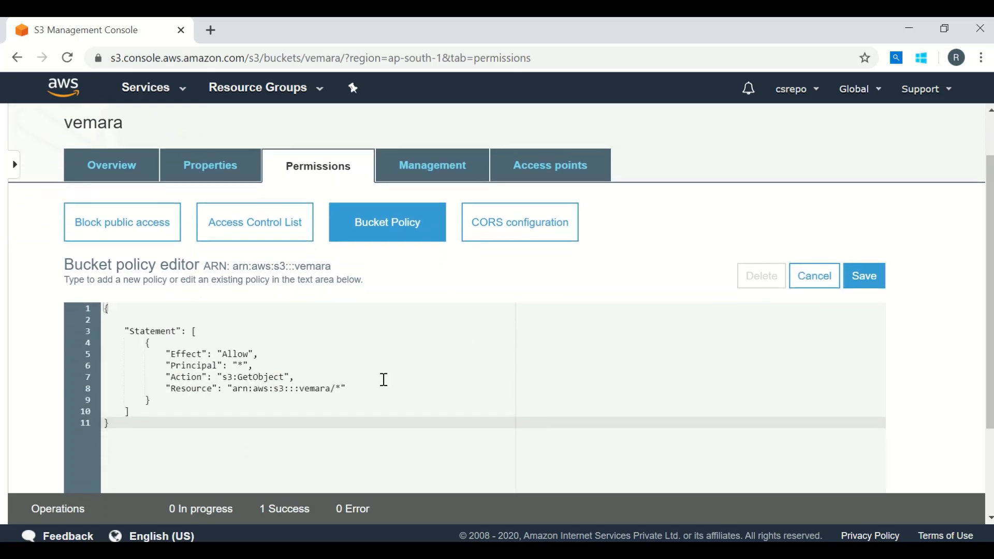
left_click_drag(299, 388, 332, 388)
left_click(875, 286)
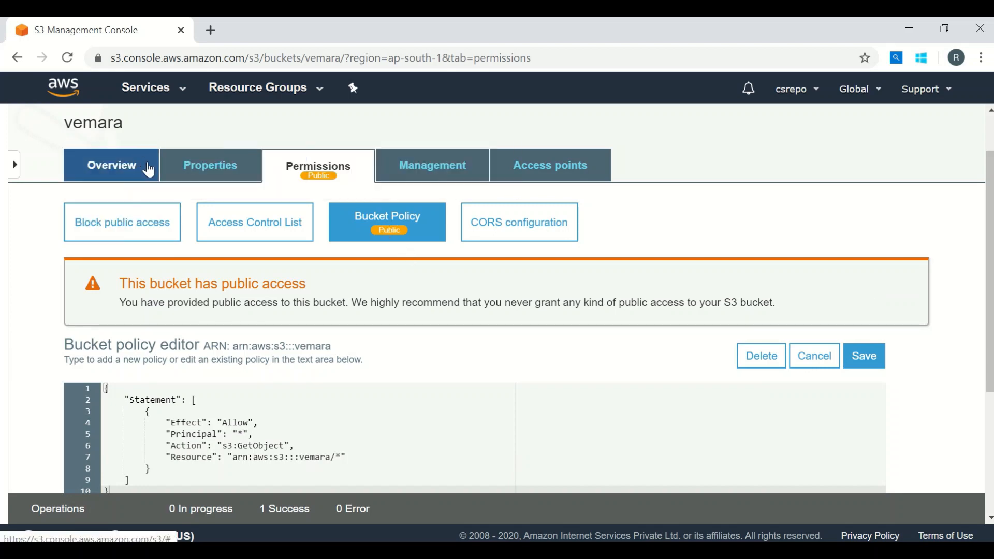
Step: Enable static website hosting for the vemara bucket with index.html as index document and error.html as error document
left_click(149, 170)
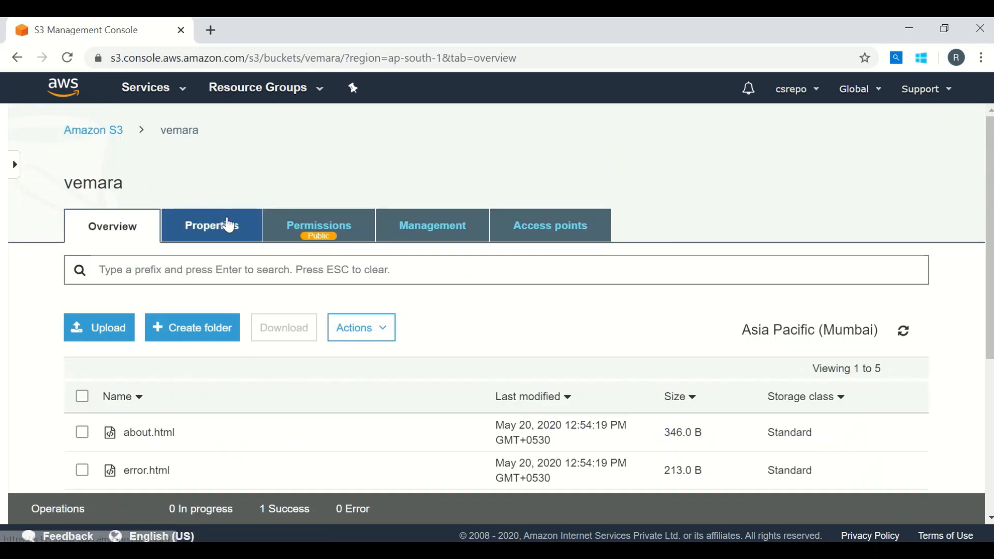
left_click(228, 225)
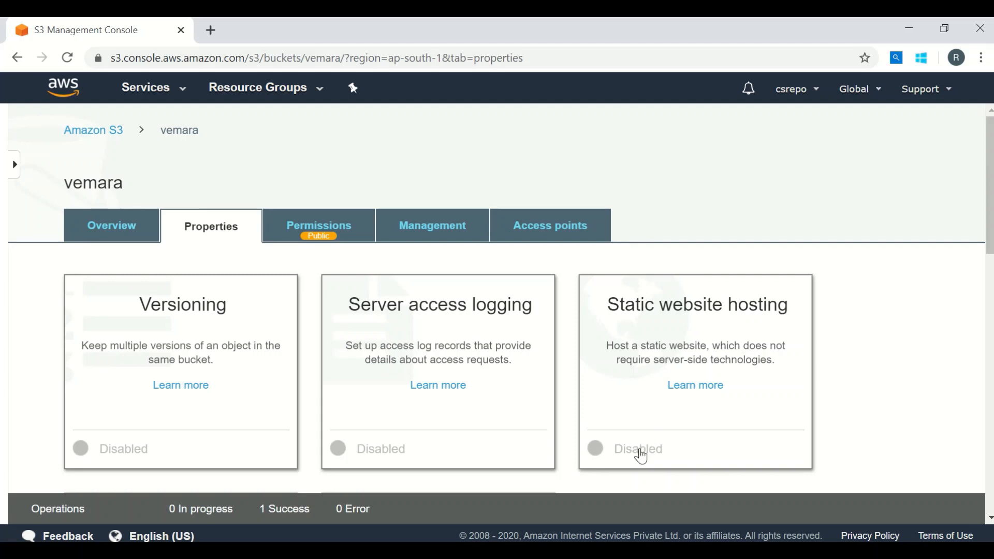
left_click(640, 455)
left_click_drag(990, 221, 987, 325)
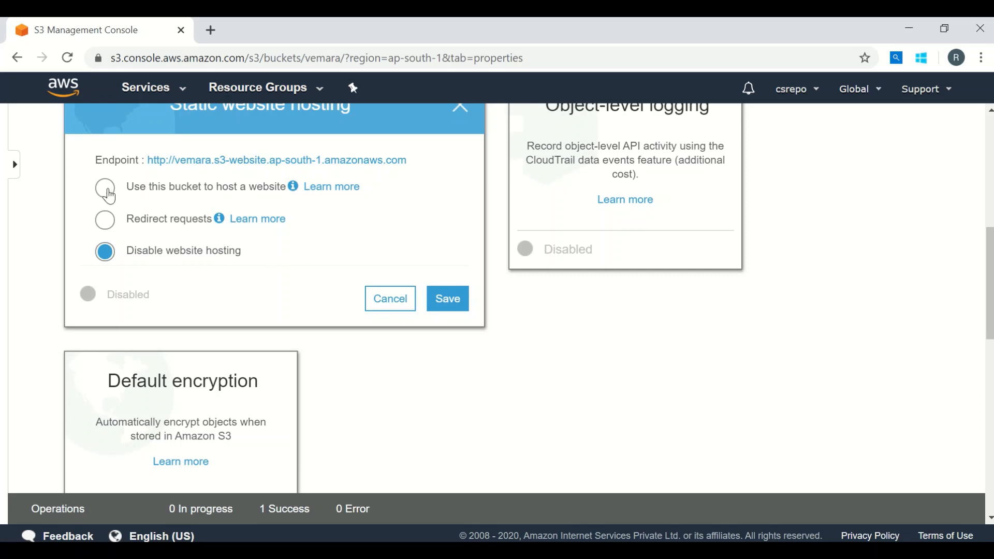
left_click(107, 191)
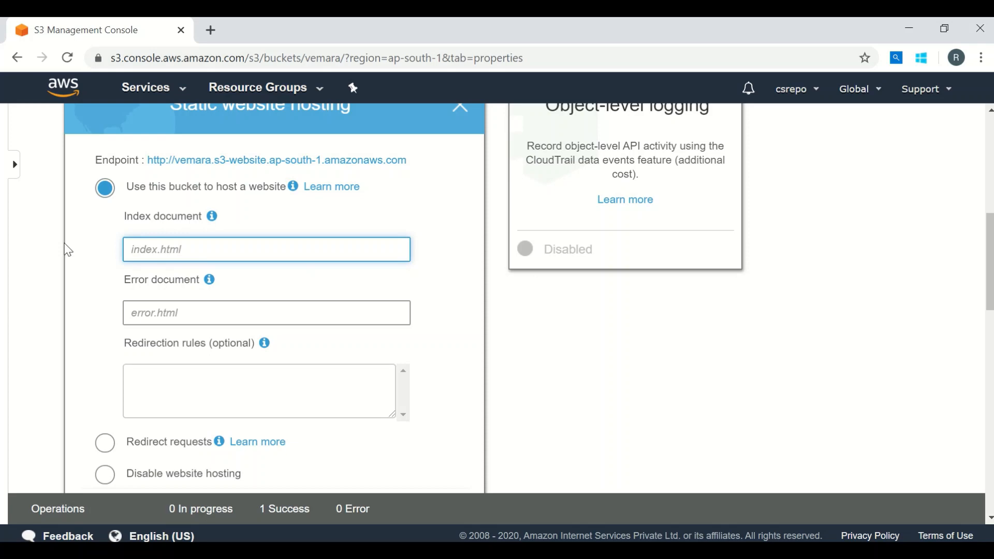
type("index.html")
left_click(159, 312)
type("e")
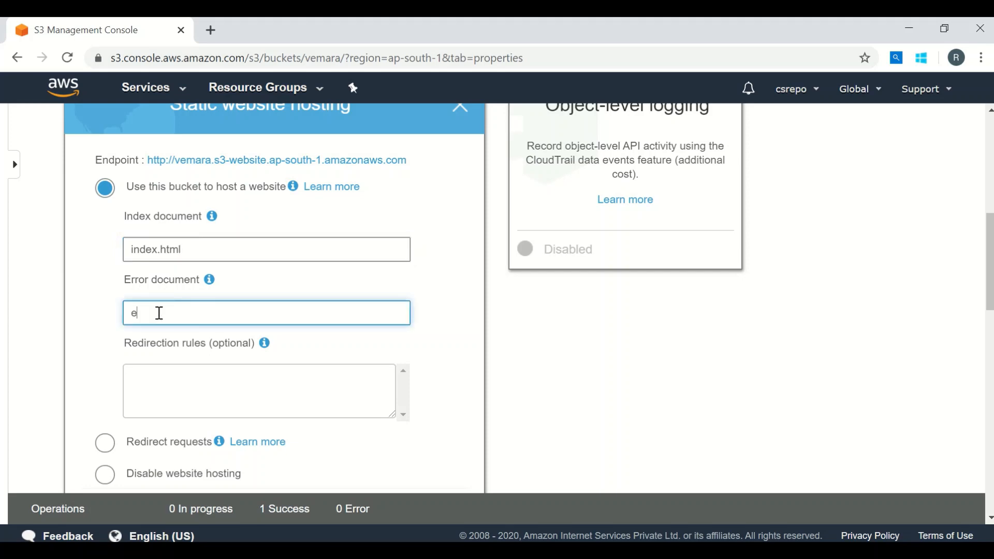
type("rror.html")
left_click_drag(989, 280, 976, 335)
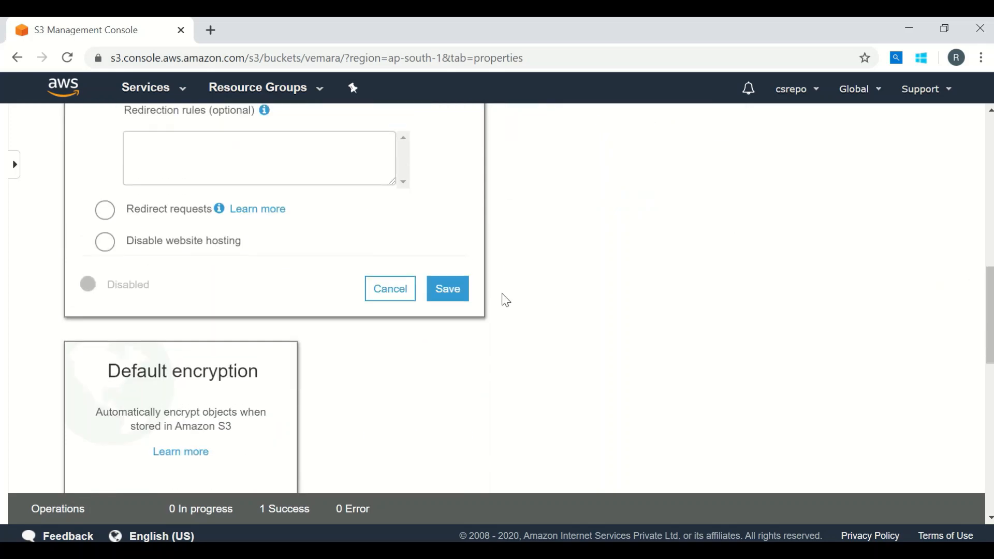
left_click(446, 288)
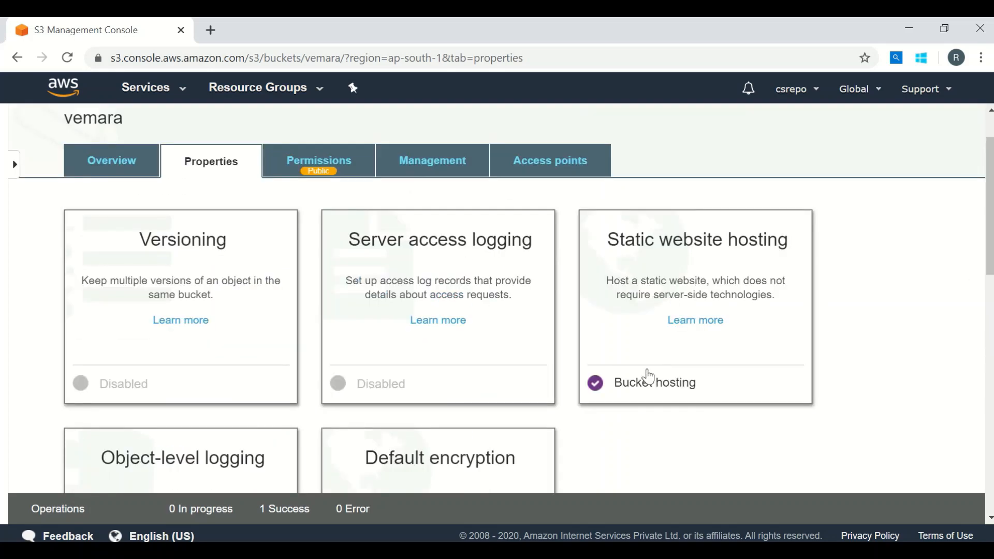
Step: Open the vemara bucket's website endpoint from its static website hosting settings
left_click(648, 376)
left_click_drag(990, 181, 989, 218)
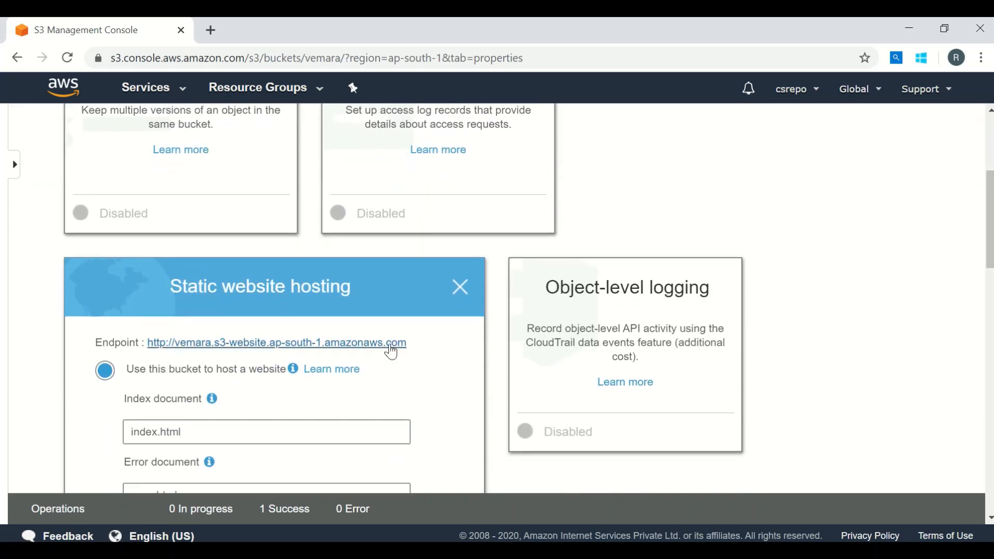
left_click(389, 346)
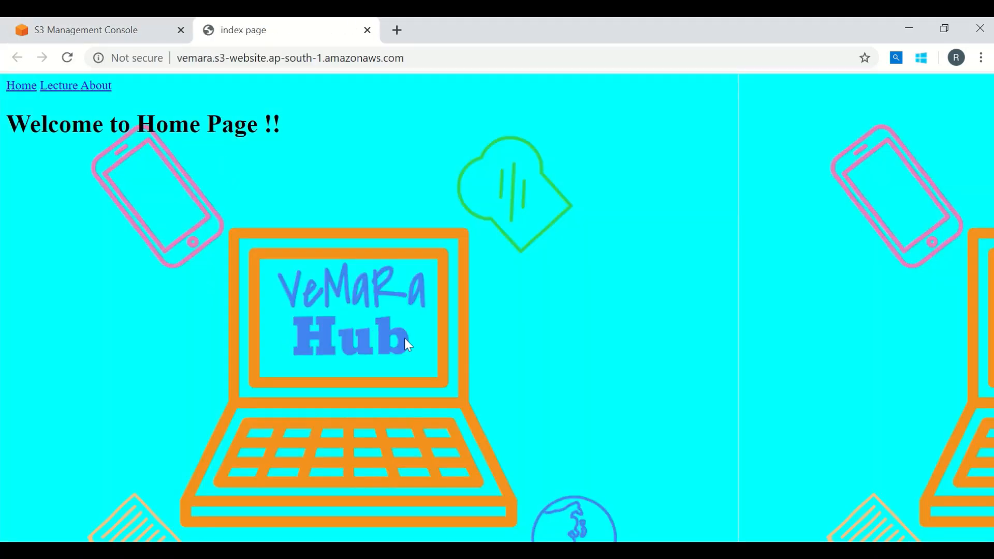
Step: Check the hosted site's Lecture, About and Home pages through its navigation links, and inspect the site address
left_click(64, 86)
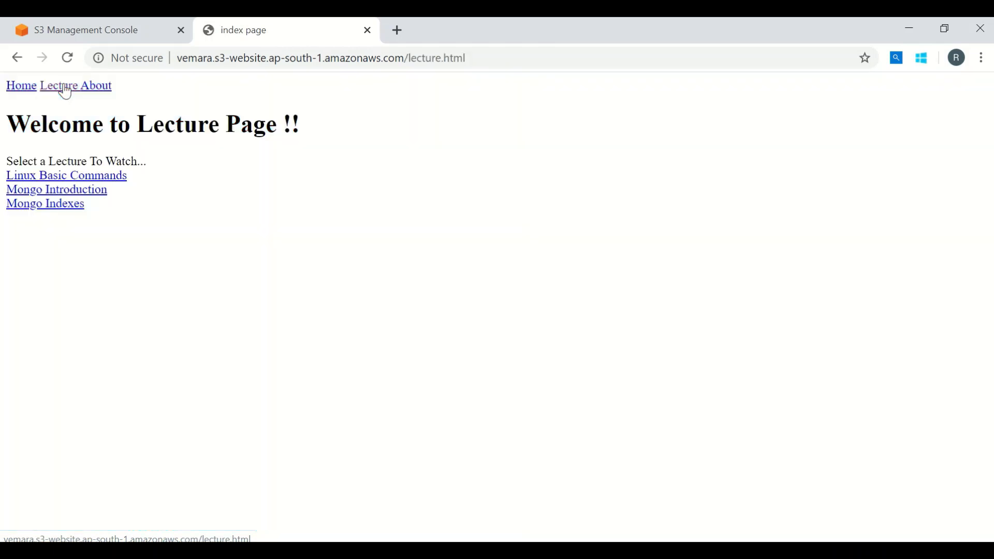
left_click(103, 88)
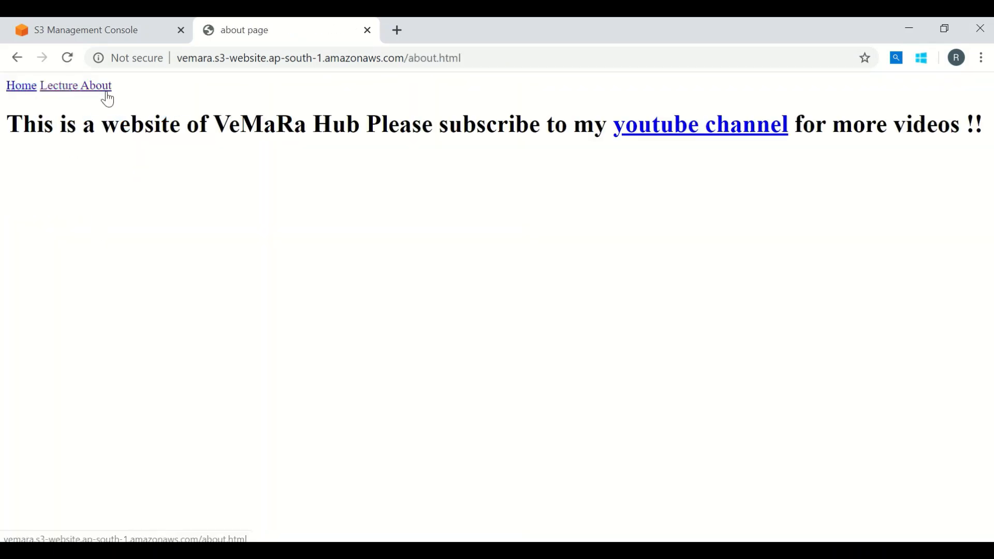
left_click(20, 88)
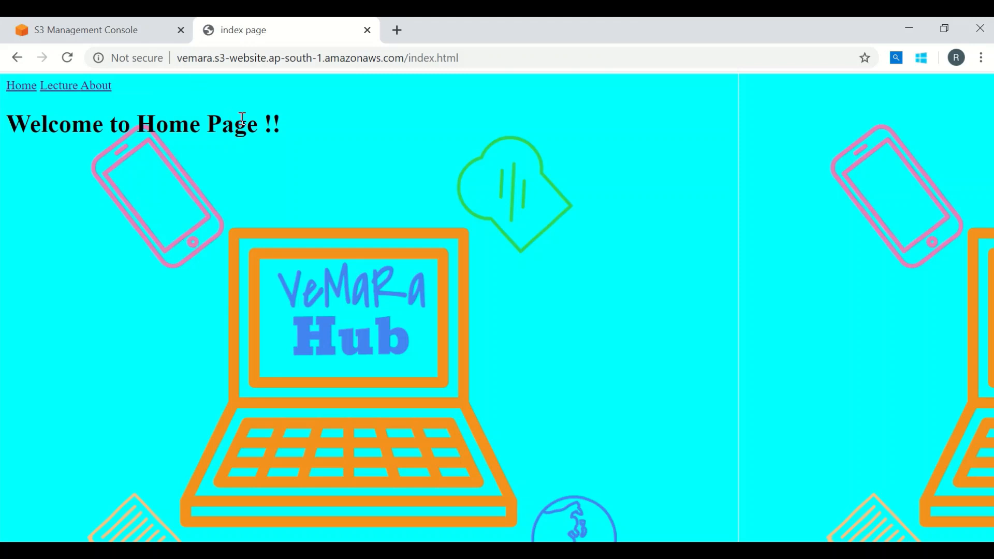
left_click_drag(177, 57, 406, 59)
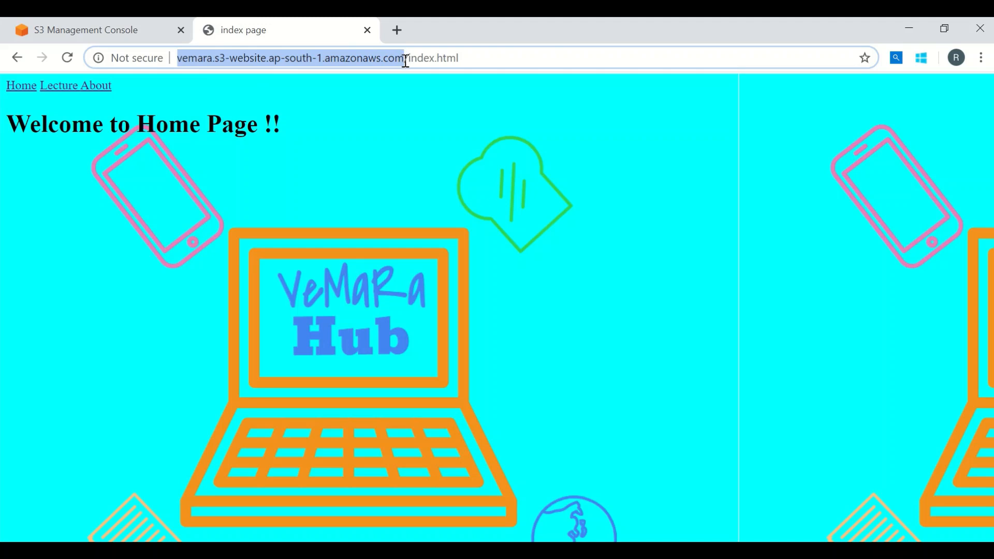
left_click(443, 191)
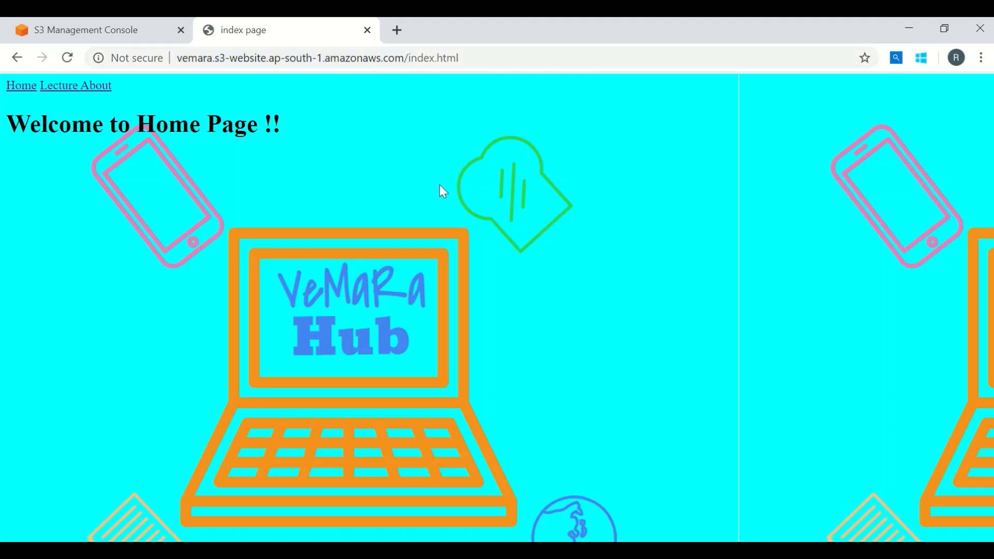